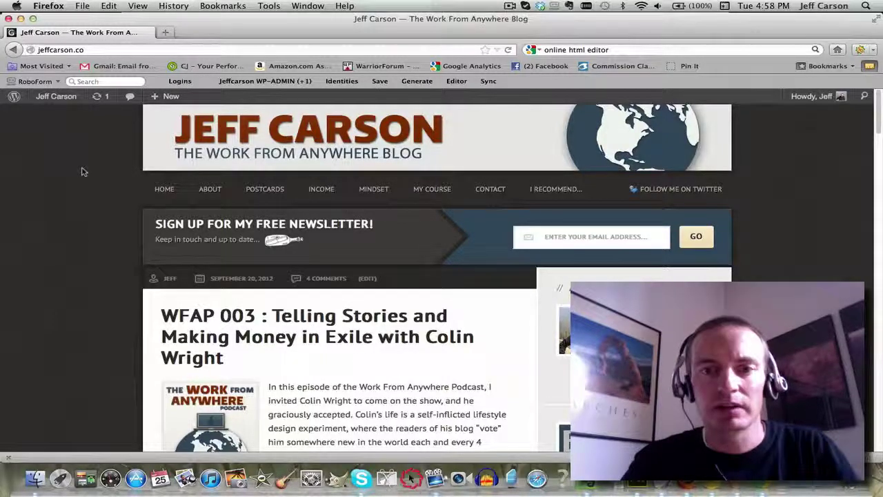
Open Appearance > Themes from the site-name menu to see Streamline Child Theme, Genesis and Standard
{"action": "scroll", "coordinate": [82, 171], "scroll_direction": "down", "scroll_amount": 3}
{"action": "scroll", "coordinate": [81, 171], "scroll_direction": "up", "scroll_amount": 2}
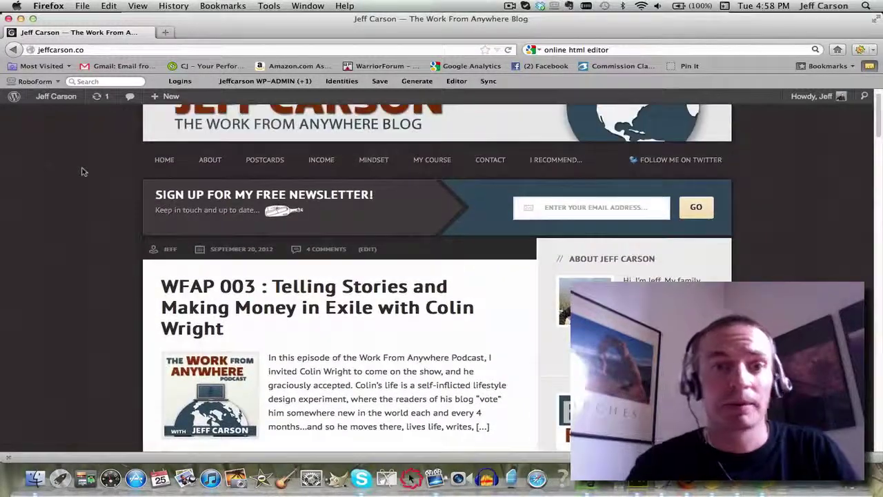
{"action": "scroll", "coordinate": [82, 172], "scroll_direction": "up", "scroll_amount": 1}
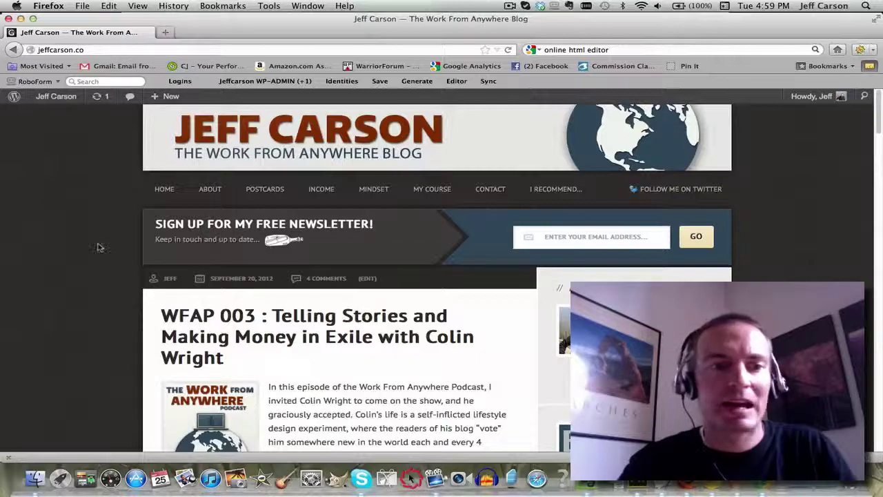
{"action": "scroll", "coordinate": [99, 247], "scroll_direction": "down", "scroll_amount": 4}
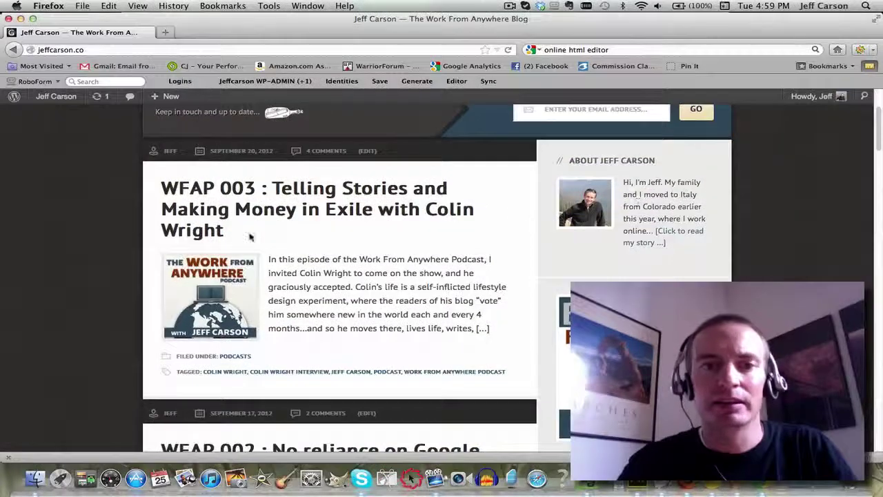
{"action": "scroll", "coordinate": [128, 221], "scroll_direction": "down", "scroll_amount": 3}
{"action": "scroll", "coordinate": [128, 219], "scroll_direction": "up", "scroll_amount": 6}
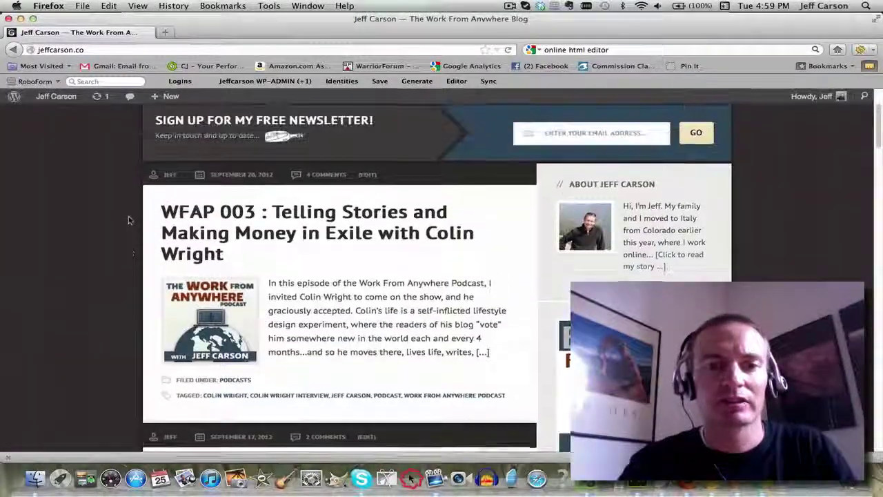
{"action": "scroll", "coordinate": [75, 207], "scroll_direction": "up", "scroll_amount": 3}
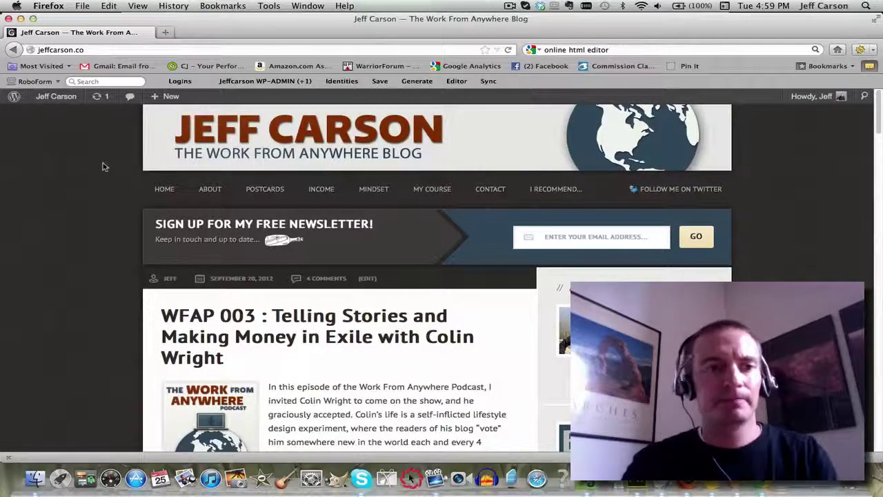
{"action": "mouse_move", "coordinate": [56, 96]}
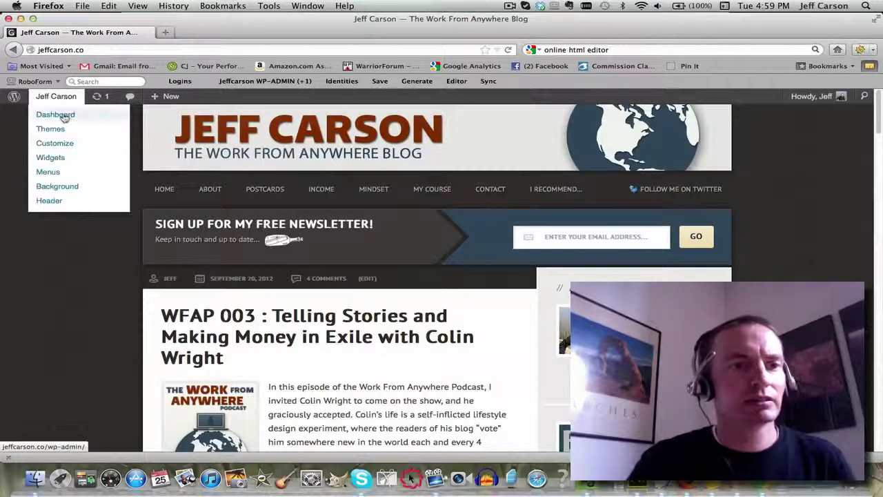
{"action": "left_click", "coordinate": [61, 132]}
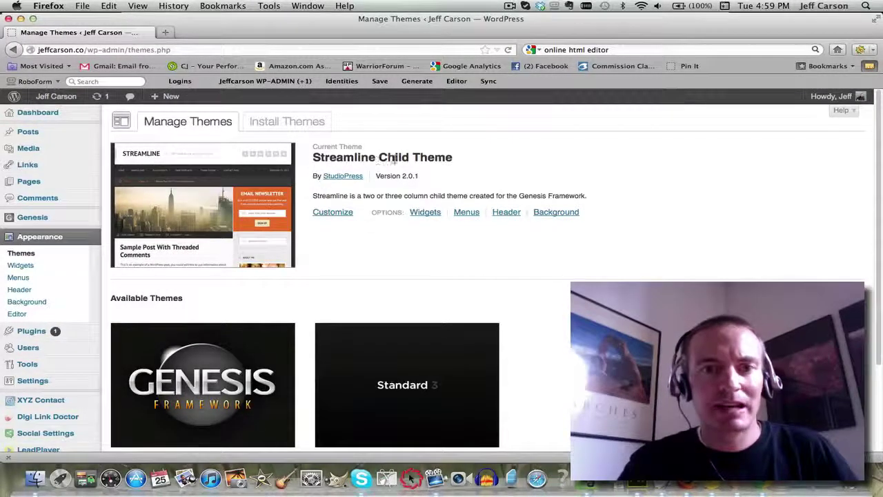
{"action": "scroll", "coordinate": [337, 276], "scroll_direction": "down", "scroll_amount": 1}
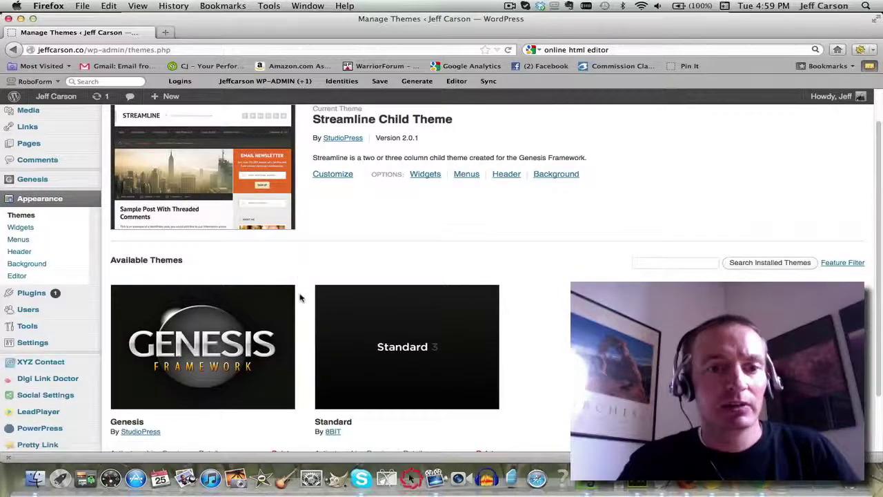
{"action": "scroll", "coordinate": [300, 298], "scroll_direction": "up", "scroll_amount": 1}
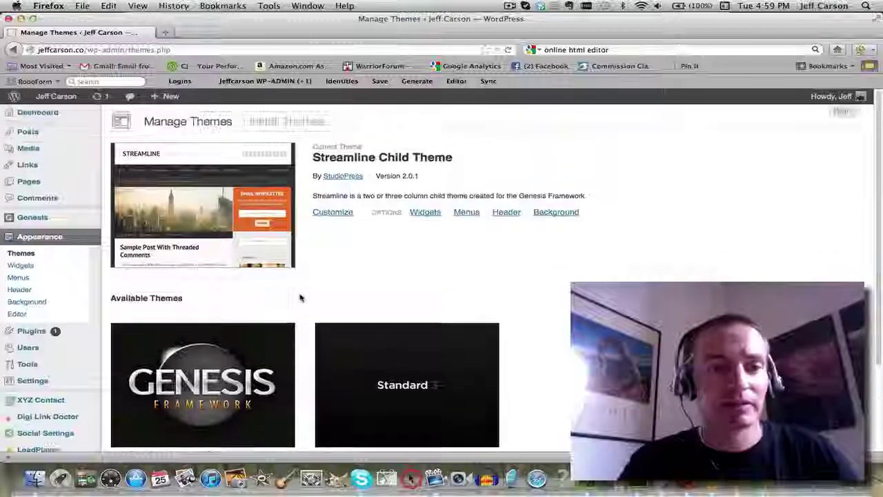
Review Install Themes' keyword search and colour, column, width and feature filters, then return to Manage Themes
{"action": "left_click", "coordinate": [301, 122]}
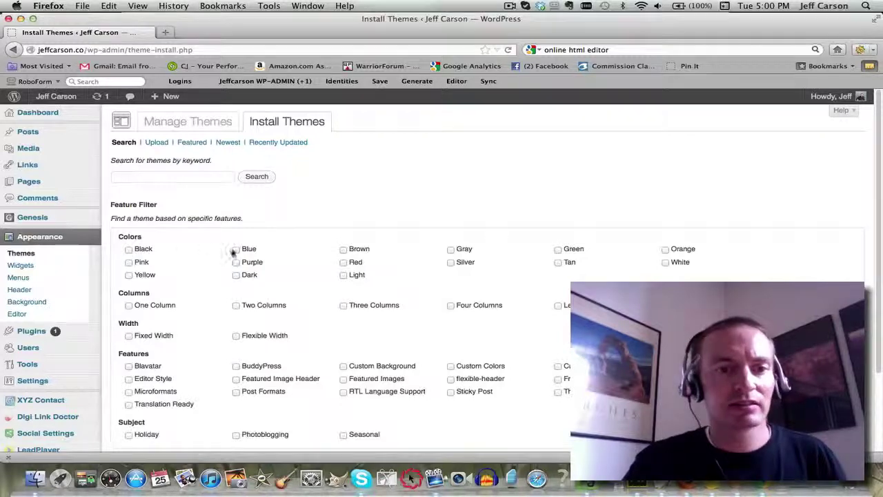
{"action": "scroll", "coordinate": [289, 238], "scroll_direction": "down", "scroll_amount": 1}
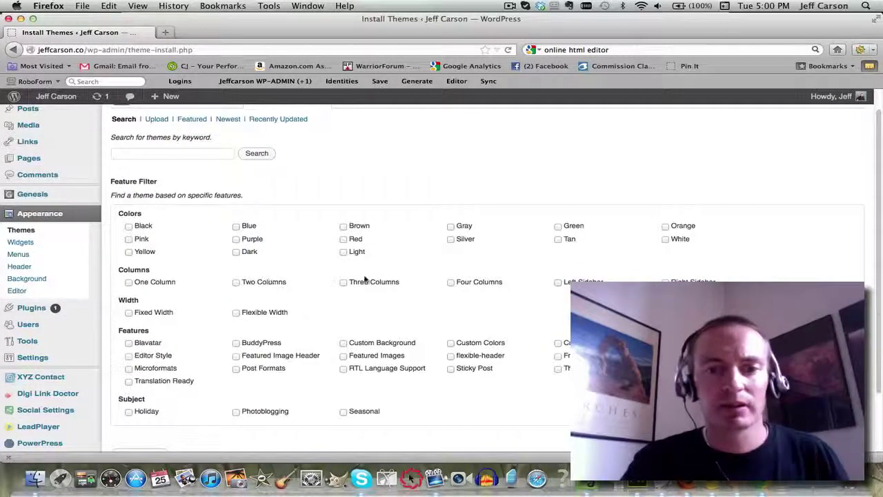
{"action": "scroll", "coordinate": [393, 252], "scroll_direction": "down", "scroll_amount": 3}
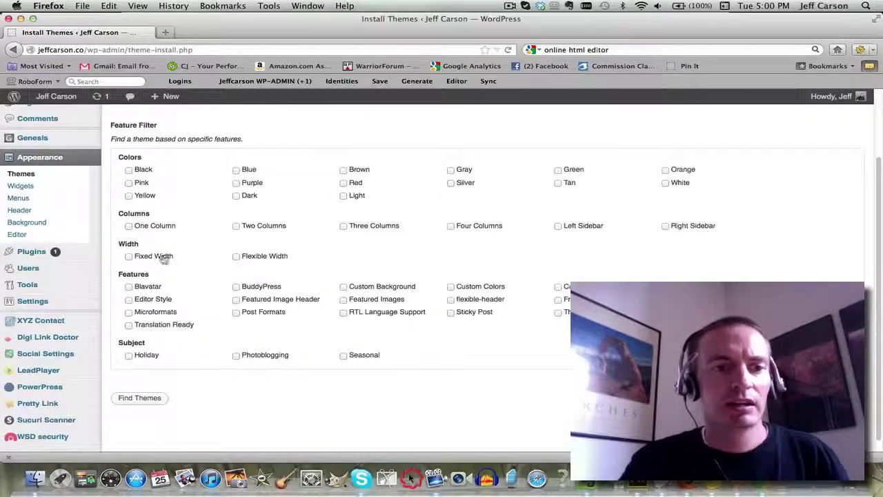
{"action": "scroll", "coordinate": [179, 280], "scroll_direction": "down", "scroll_amount": 1}
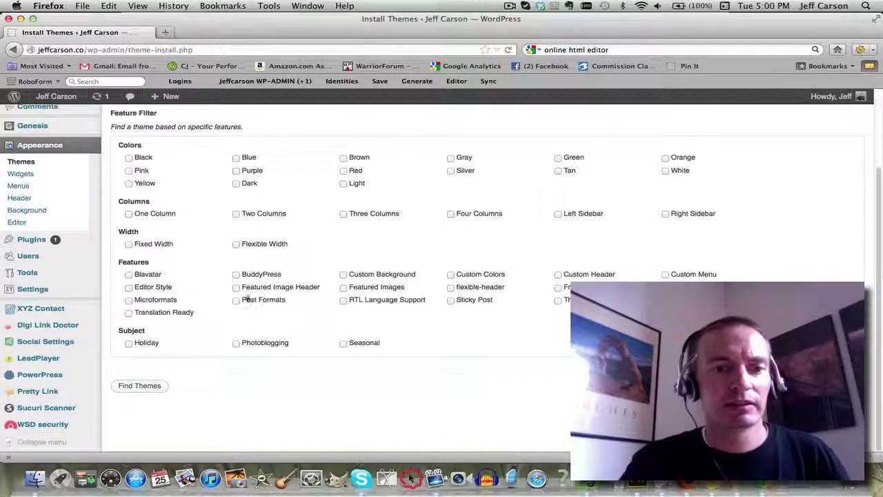
{"action": "scroll", "coordinate": [290, 343], "scroll_direction": "up", "scroll_amount": 1}
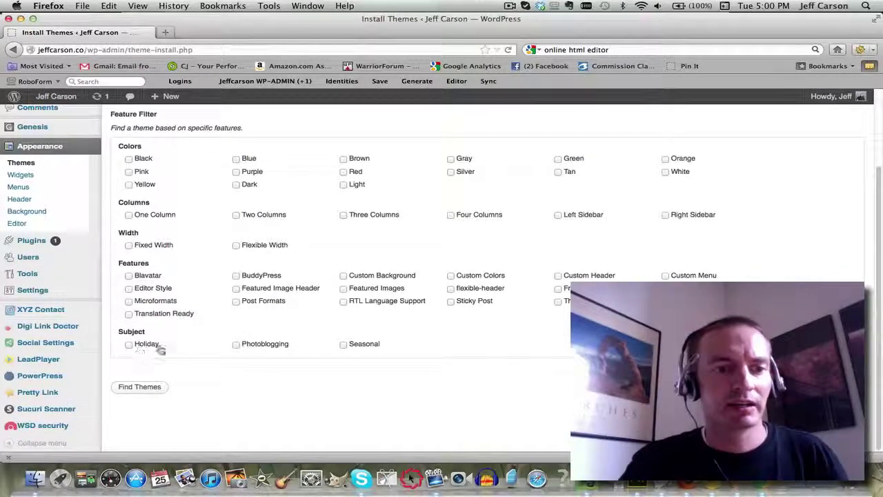
{"action": "scroll", "coordinate": [313, 304], "scroll_direction": "up", "scroll_amount": 3}
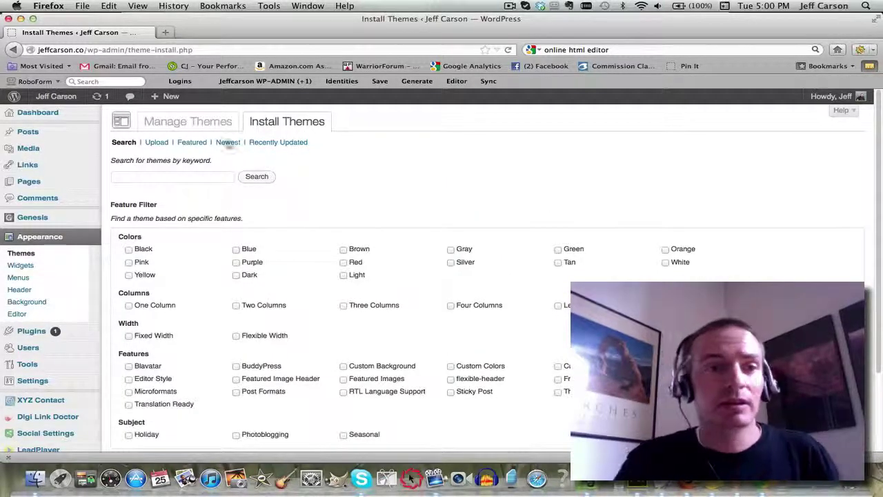
{"action": "left_click", "coordinate": [215, 125]}
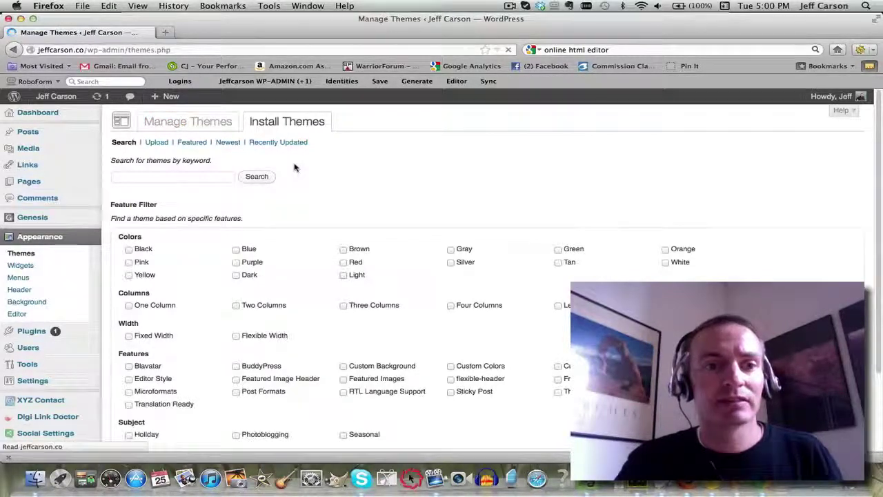
Open the StudioPress author link under the Genesis theme in a new browser tab
{"action": "scroll", "coordinate": [437, 258], "scroll_direction": "down", "scroll_amount": 2}
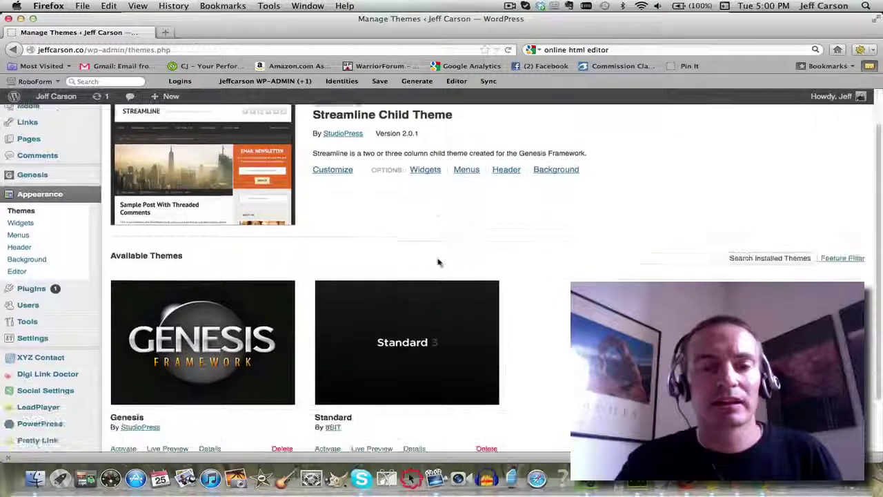
{"action": "scroll", "coordinate": [586, 260], "scroll_direction": "down", "scroll_amount": 3}
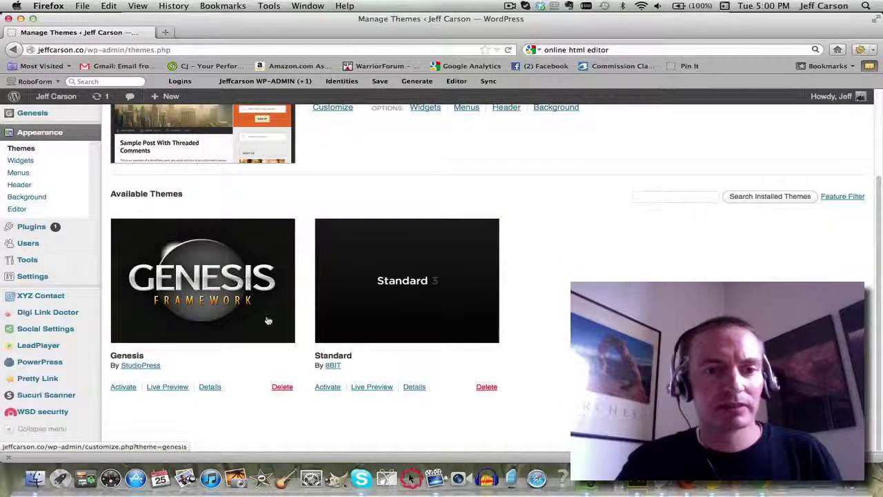
{"action": "left_click", "coordinate": [140, 365]}
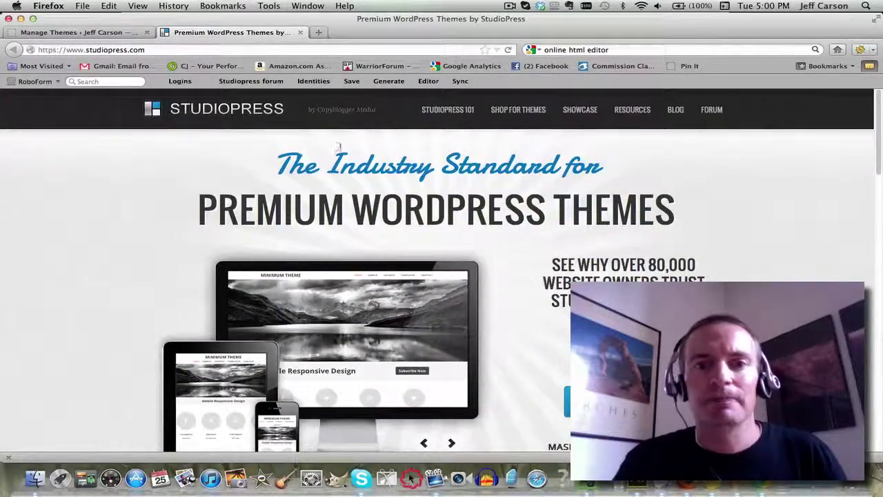
Go to StudioPress's premium themes catalogue and look over the first themes, starting with AgentPress
{"action": "left_click", "coordinate": [518, 109]}
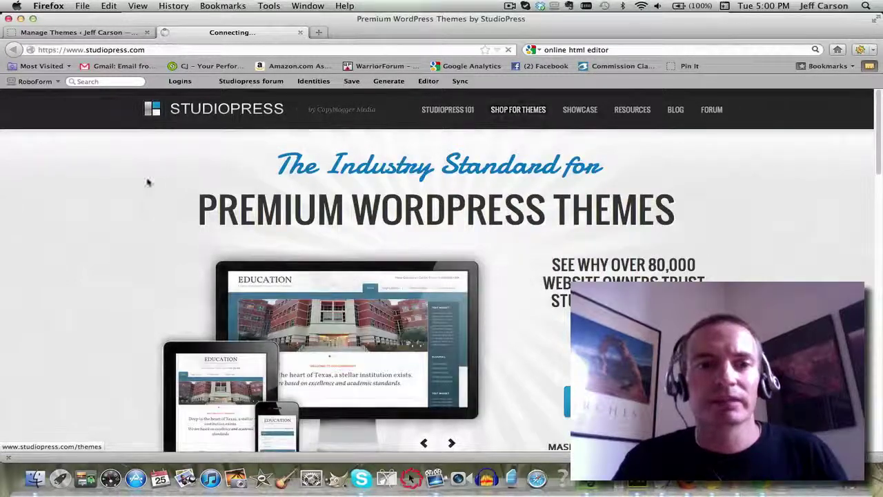
{"action": "scroll", "coordinate": [148, 181], "scroll_direction": "down", "scroll_amount": 3}
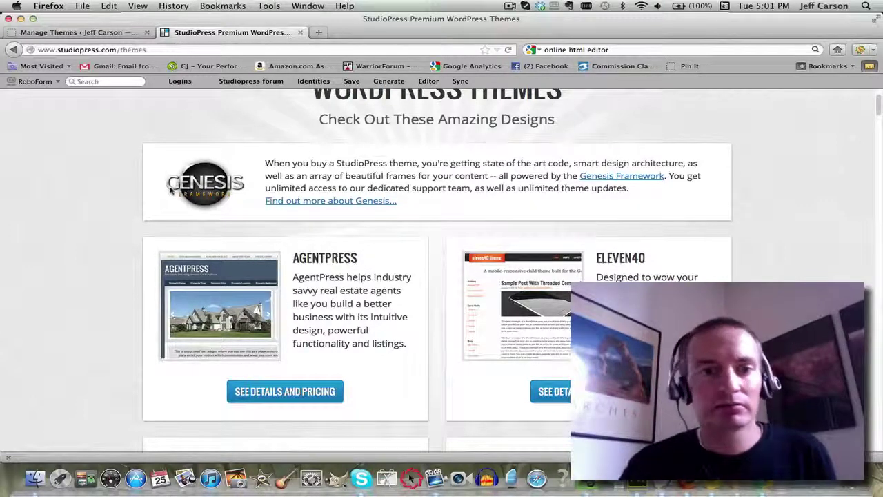
{"action": "scroll", "coordinate": [94, 172], "scroll_direction": "down", "scroll_amount": 3}
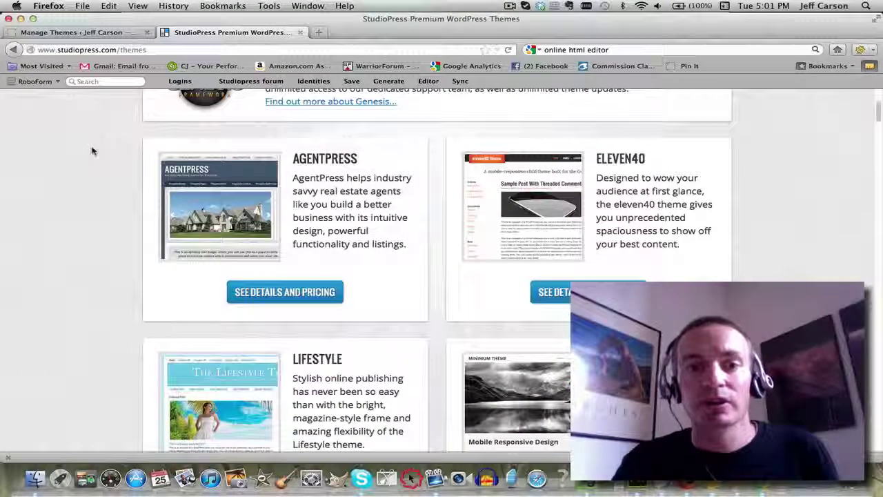
{"action": "scroll", "coordinate": [93, 148], "scroll_direction": "down", "scroll_amount": 1}
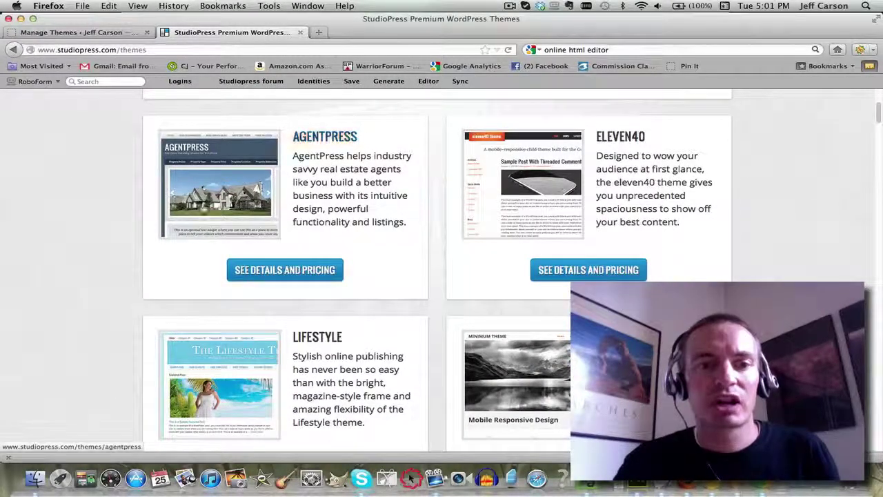
{"action": "scroll", "coordinate": [103, 200], "scroll_direction": "down", "scroll_amount": 6}
{"action": "scroll", "coordinate": [102, 197], "scroll_direction": "down", "scroll_amount": 9}
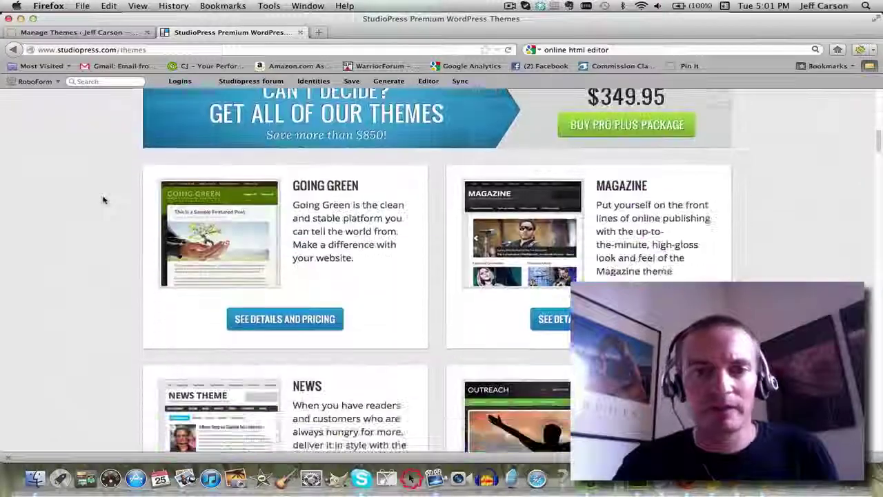
{"action": "scroll", "coordinate": [103, 197], "scroll_direction": "up", "scroll_amount": 4}
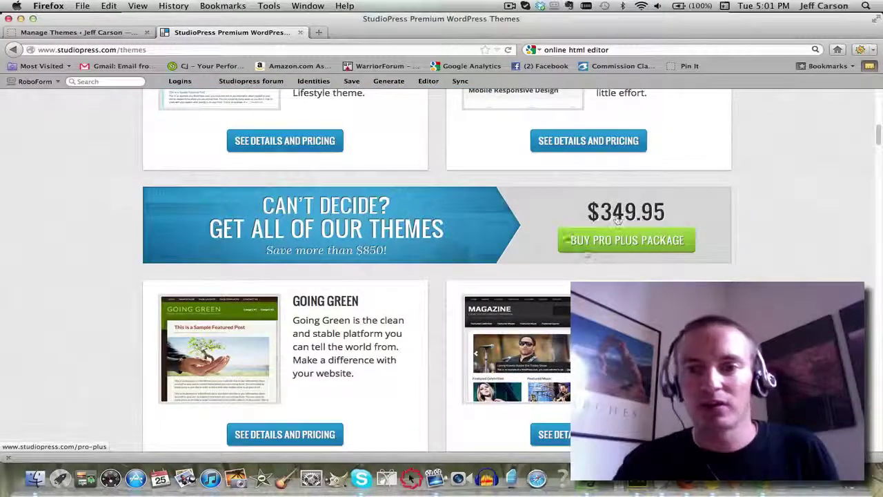
{"action": "scroll", "coordinate": [127, 196], "scroll_direction": "down", "scroll_amount": 5}
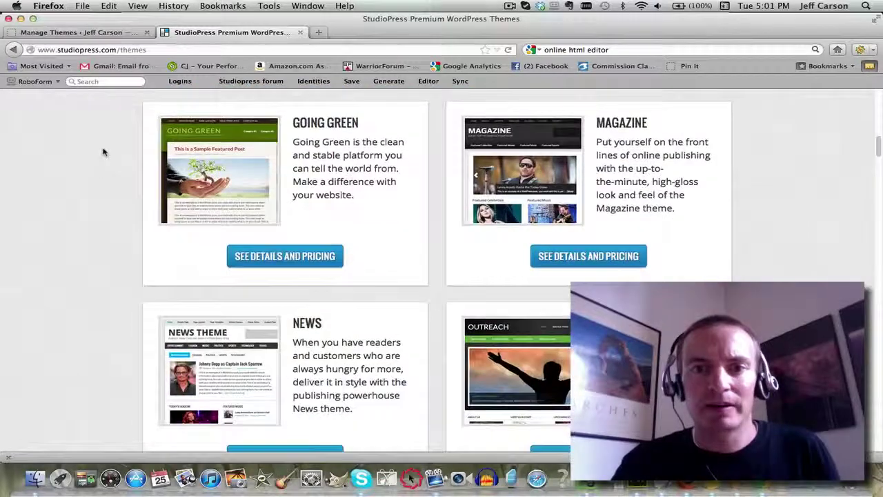
Look through the remaining StudioPress themes, including Luscious, Manhattan, Mocha, Platinum, Scribble and Serenity, with their pricing
{"action": "scroll", "coordinate": [103, 152], "scroll_direction": "up", "scroll_amount": 8}
{"action": "scroll", "coordinate": [103, 151], "scroll_direction": "down", "scroll_amount": 7}
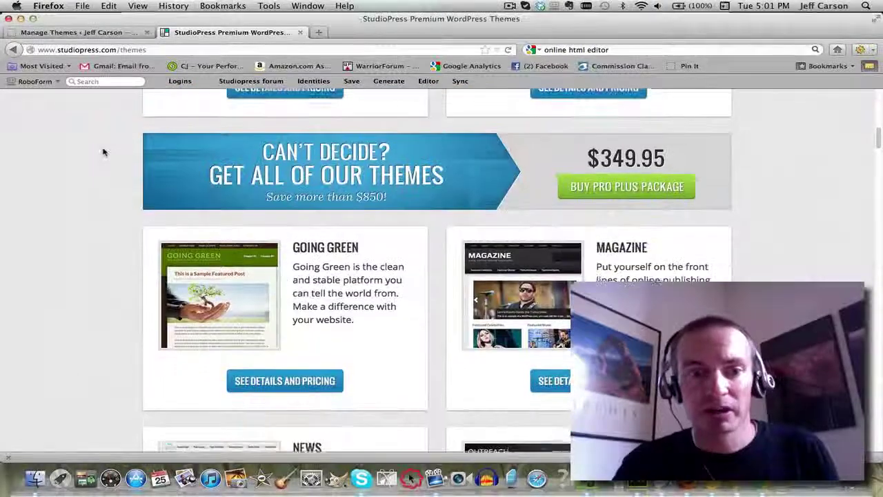
{"action": "scroll", "coordinate": [102, 152], "scroll_direction": "up", "scroll_amount": 2}
{"action": "scroll", "coordinate": [102, 152], "scroll_direction": "down", "scroll_amount": 7}
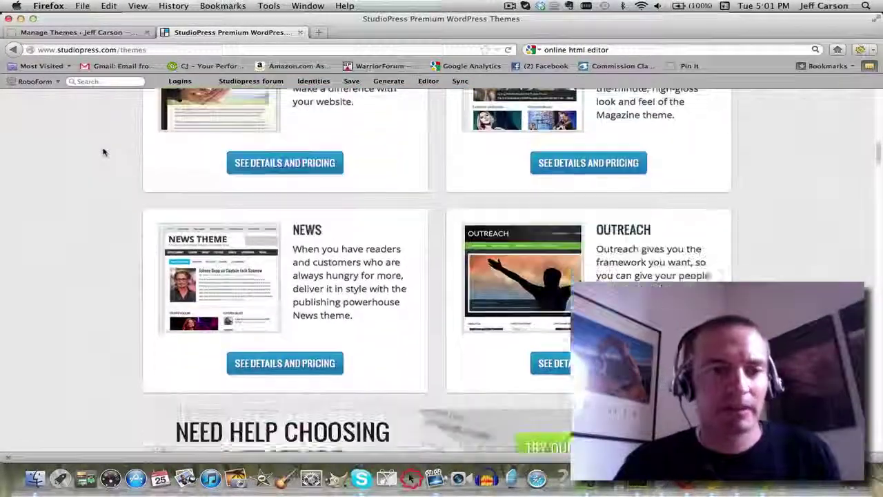
{"action": "scroll", "coordinate": [102, 151], "scroll_direction": "down", "scroll_amount": 8}
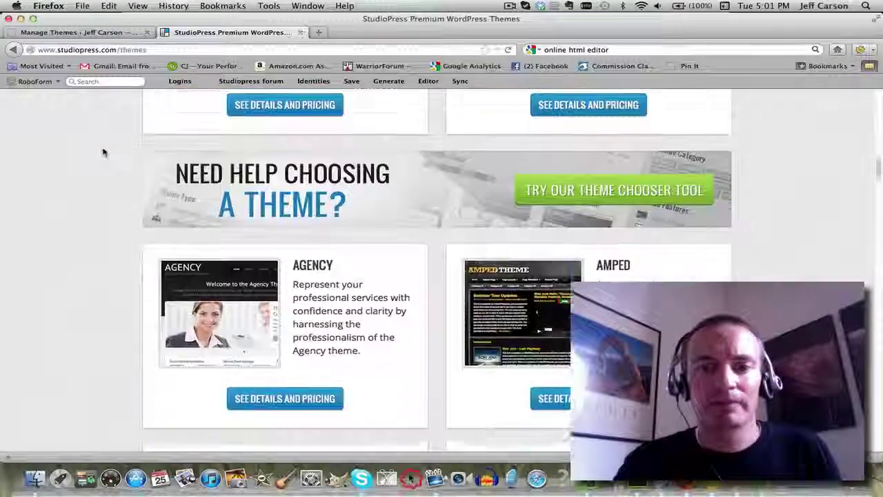
{"action": "scroll", "coordinate": [103, 152], "scroll_direction": "down", "scroll_amount": 2}
{"action": "scroll", "coordinate": [82, 153], "scroll_direction": "up", "scroll_amount": 20}
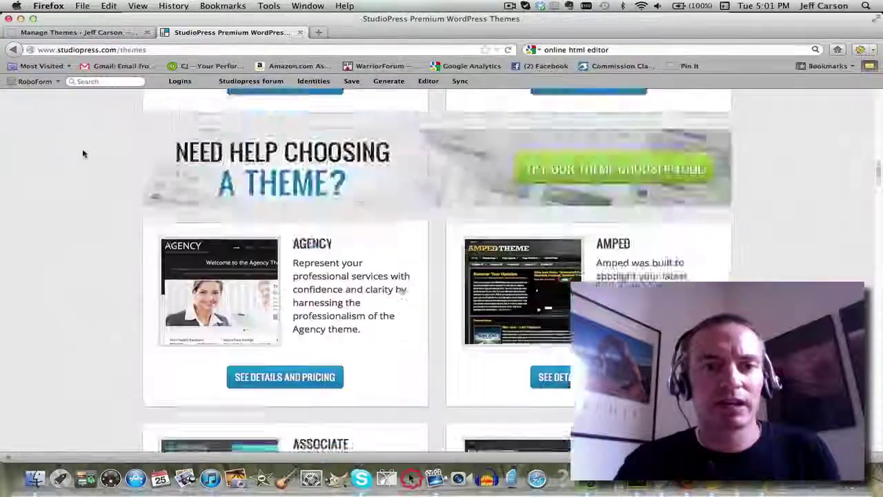
{"action": "scroll", "coordinate": [83, 151], "scroll_direction": "up", "scroll_amount": 5}
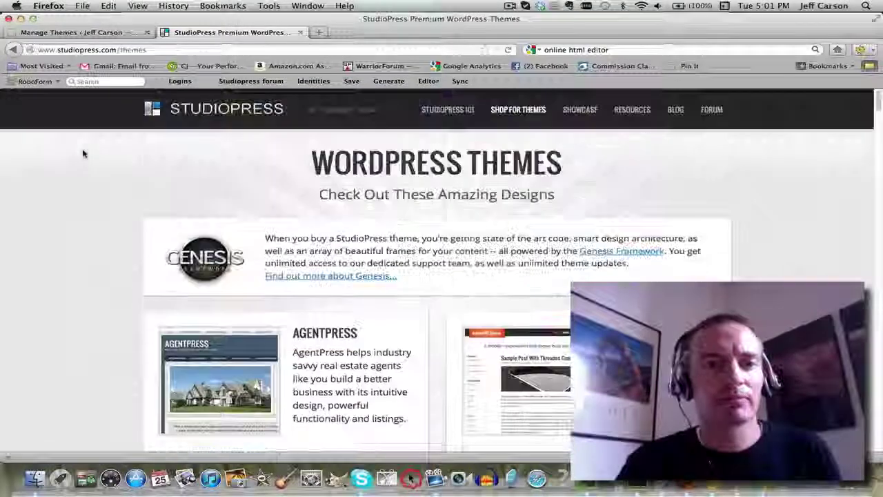
{"action": "scroll", "coordinate": [121, 237], "scroll_direction": "down", "scroll_amount": 15}
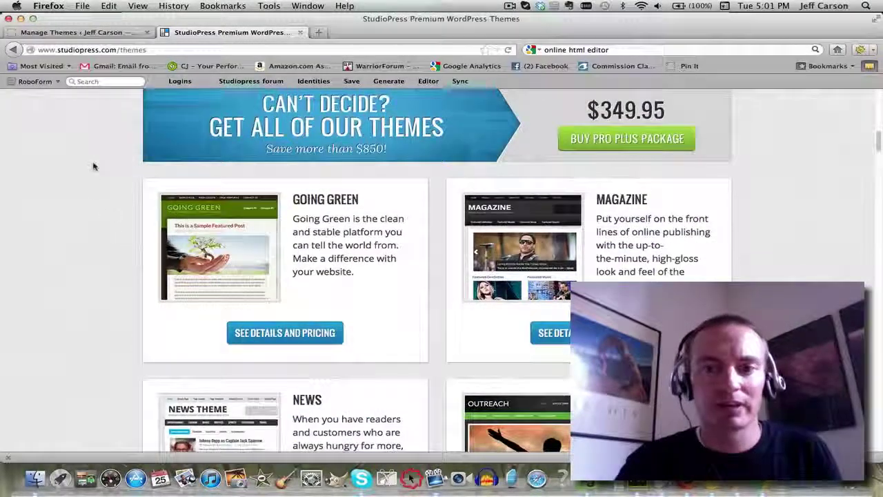
{"action": "scroll", "coordinate": [94, 166], "scroll_direction": "down", "scroll_amount": 5}
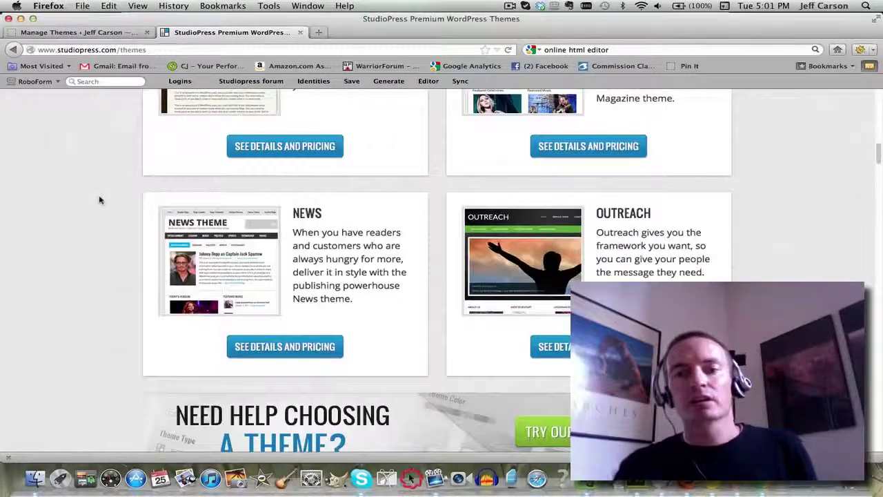
{"action": "scroll", "coordinate": [100, 200], "scroll_direction": "down", "scroll_amount": 10}
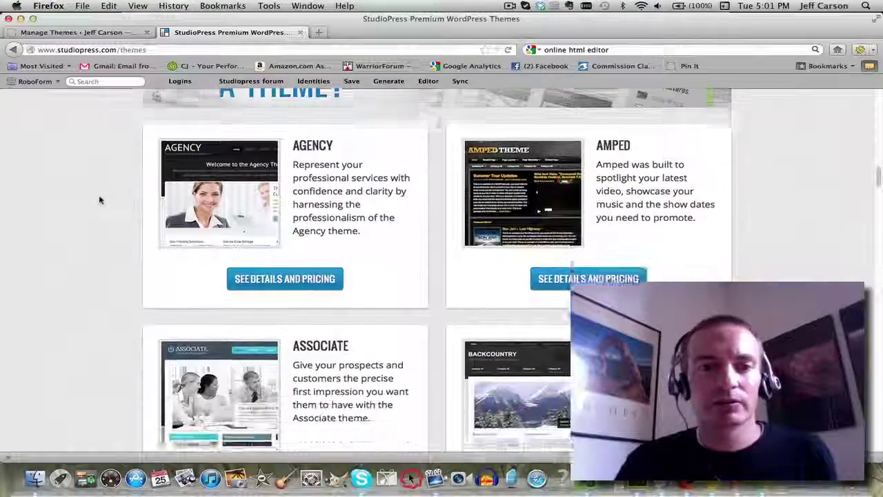
{"action": "scroll", "coordinate": [99, 200], "scroll_direction": "down", "scroll_amount": 6}
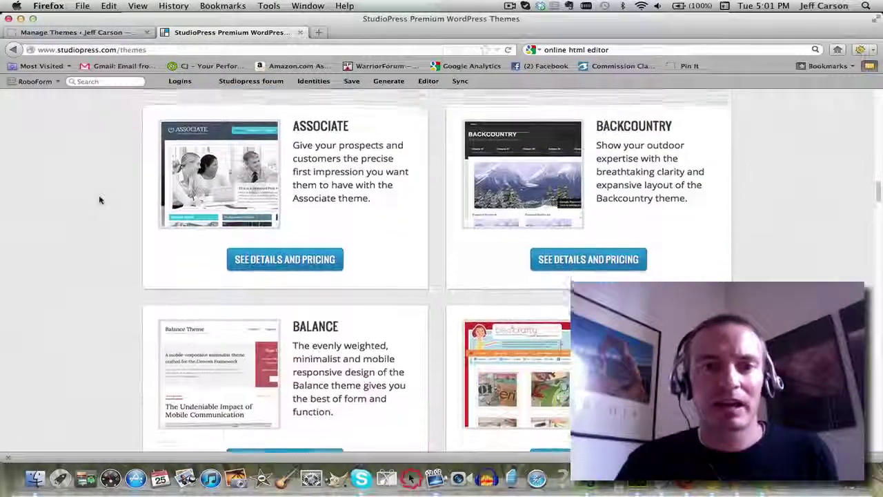
{"action": "scroll", "coordinate": [99, 200], "scroll_direction": "down", "scroll_amount": 1}
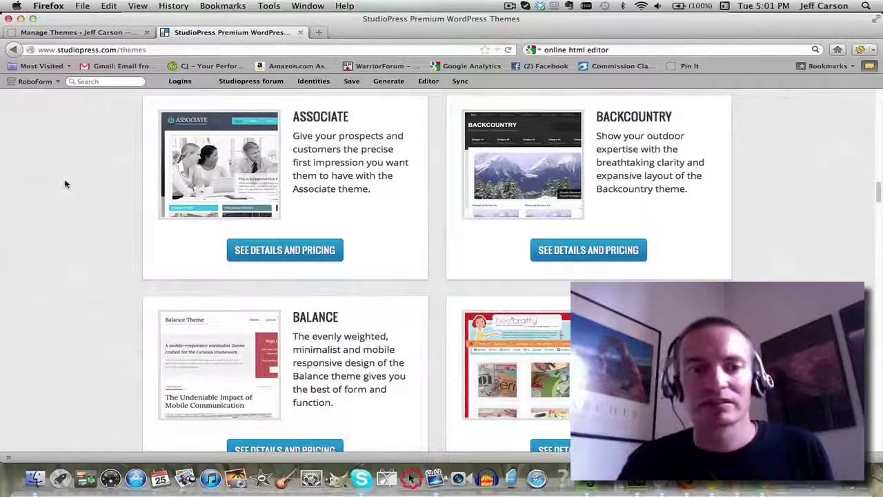
{"action": "scroll", "coordinate": [66, 184], "scroll_direction": "down", "scroll_amount": 6}
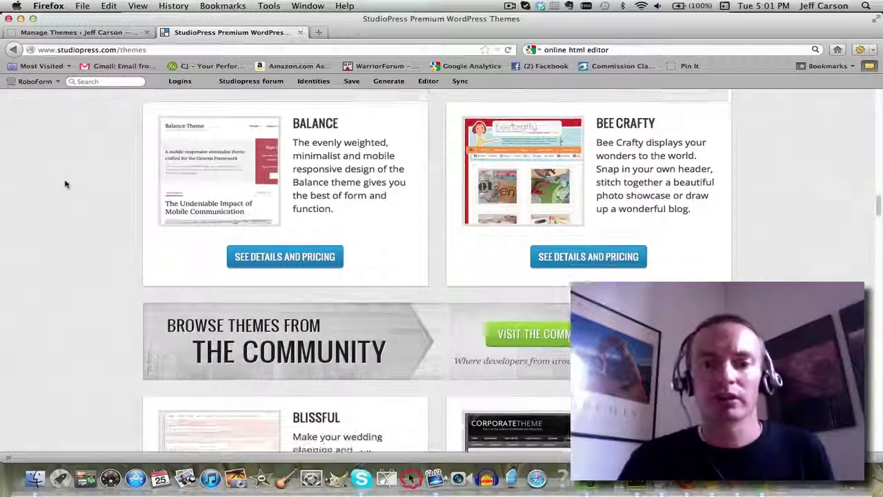
{"action": "scroll", "coordinate": [65, 184], "scroll_direction": "down", "scroll_amount": 9}
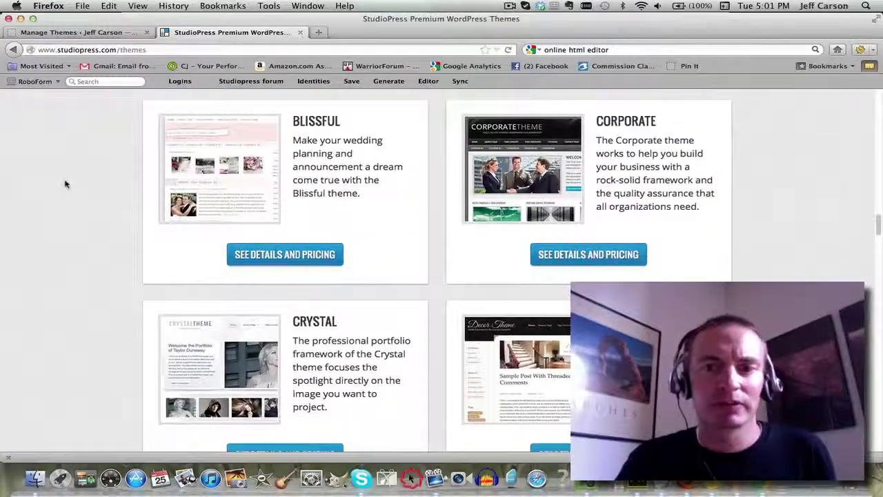
{"action": "scroll", "coordinate": [66, 183], "scroll_direction": "down", "scroll_amount": 8}
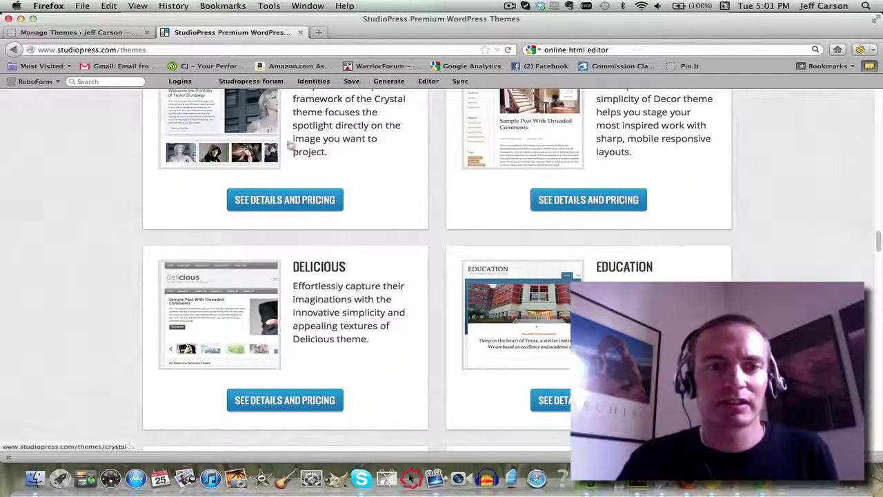
{"action": "scroll", "coordinate": [630, 259], "scroll_direction": "down", "scroll_amount": 9}
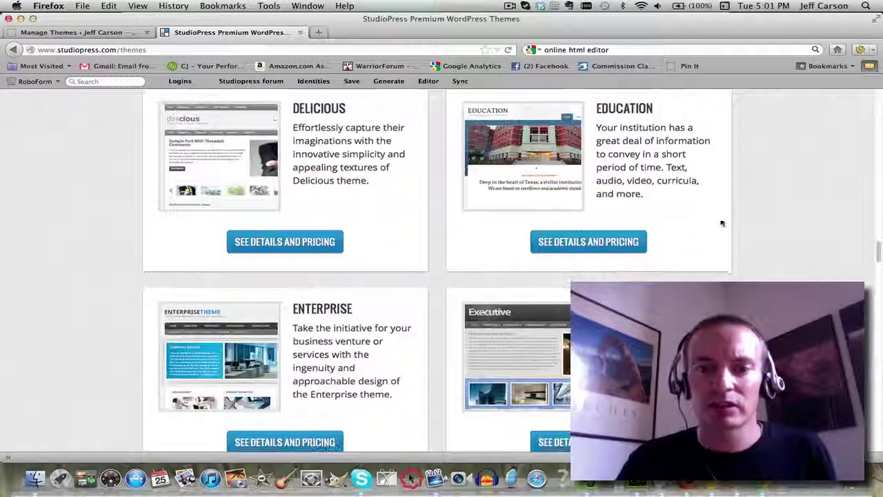
{"action": "scroll", "coordinate": [87, 245], "scroll_direction": "down", "scroll_amount": 10}
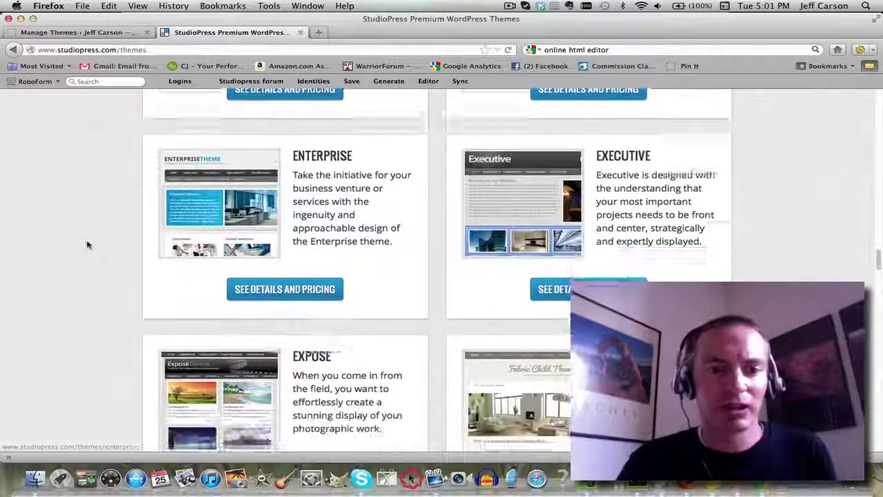
{"action": "scroll", "coordinate": [87, 244], "scroll_direction": "down", "scroll_amount": 8}
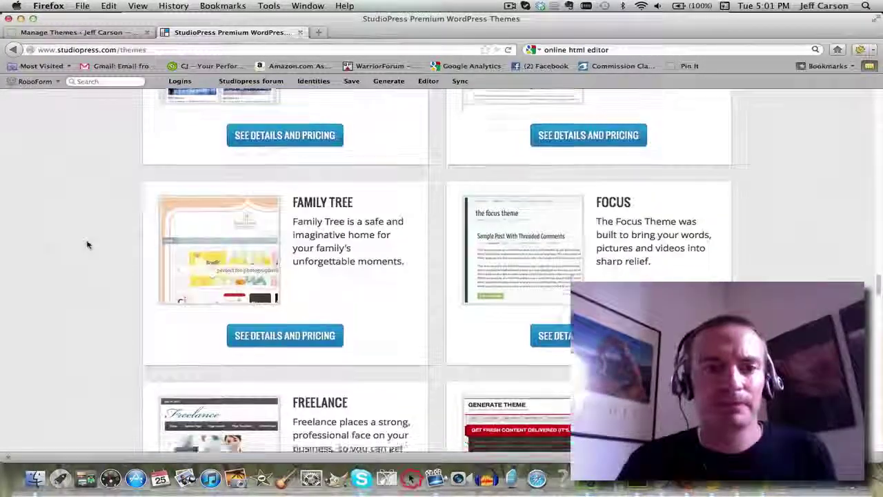
{"action": "scroll", "coordinate": [87, 189], "scroll_direction": "down", "scroll_amount": 8}
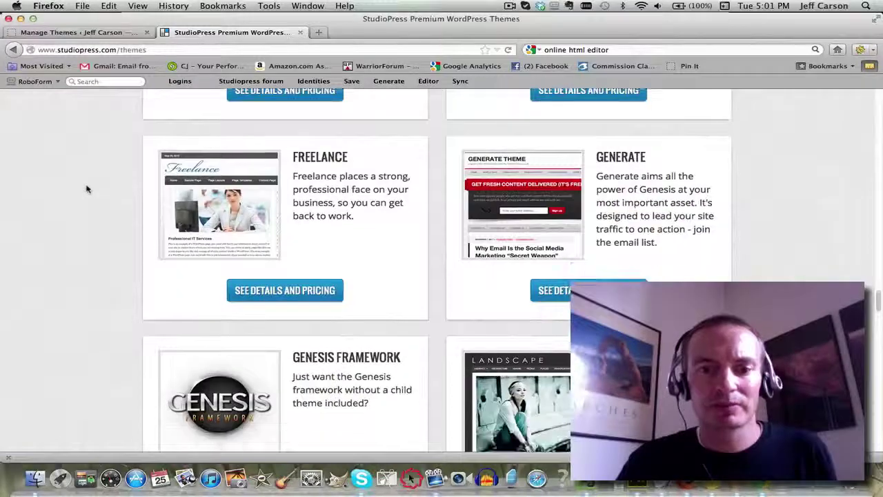
{"action": "scroll", "coordinate": [87, 189], "scroll_direction": "down", "scroll_amount": 3}
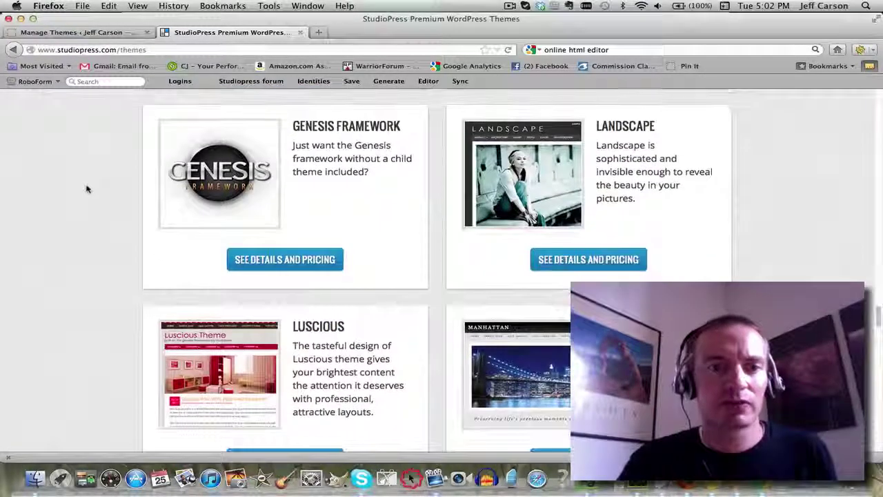
{"action": "scroll", "coordinate": [91, 173], "scroll_direction": "down", "scroll_amount": 6}
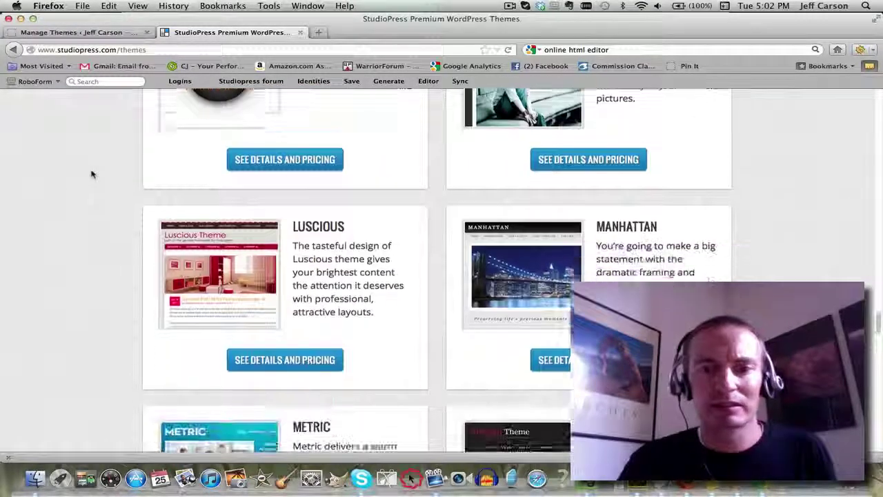
{"action": "scroll", "coordinate": [91, 174], "scroll_direction": "down", "scroll_amount": 2}
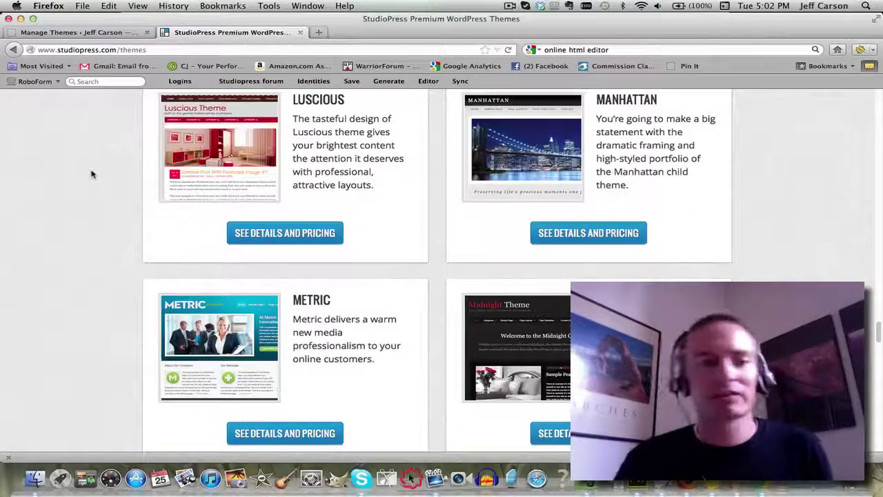
{"action": "scroll", "coordinate": [92, 174], "scroll_direction": "down", "scroll_amount": 5}
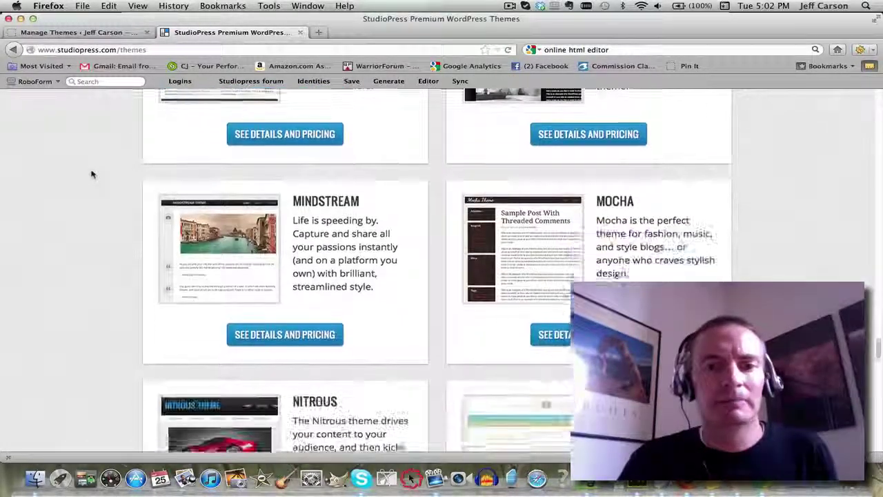
{"action": "scroll", "coordinate": [92, 173], "scroll_direction": "down", "scroll_amount": 2}
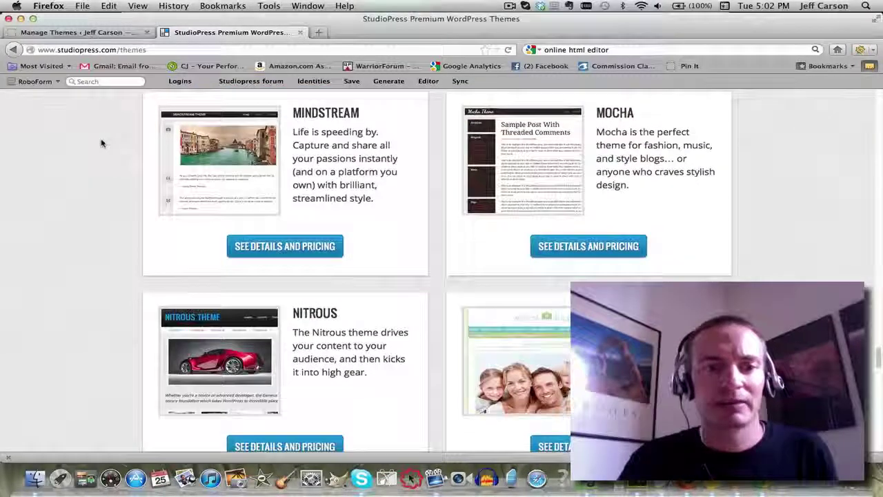
{"action": "scroll", "coordinate": [74, 203], "scroll_direction": "down", "scroll_amount": 4}
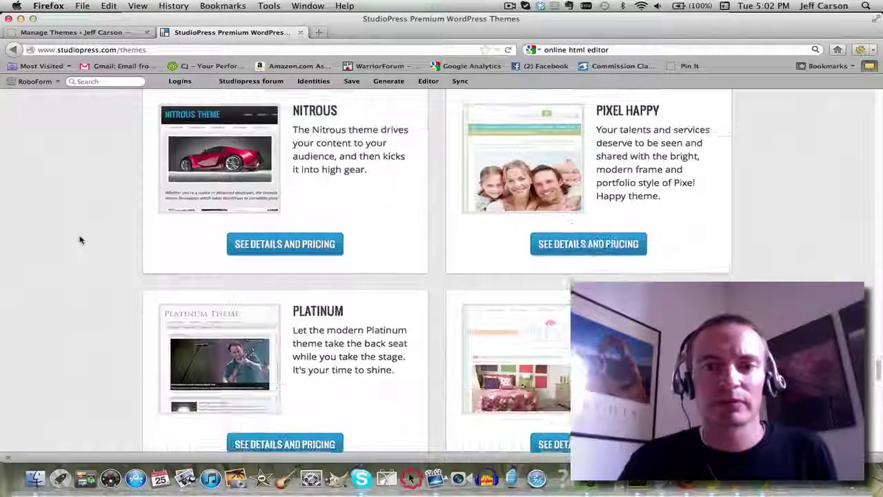
{"action": "scroll", "coordinate": [80, 240], "scroll_direction": "down", "scroll_amount": 3}
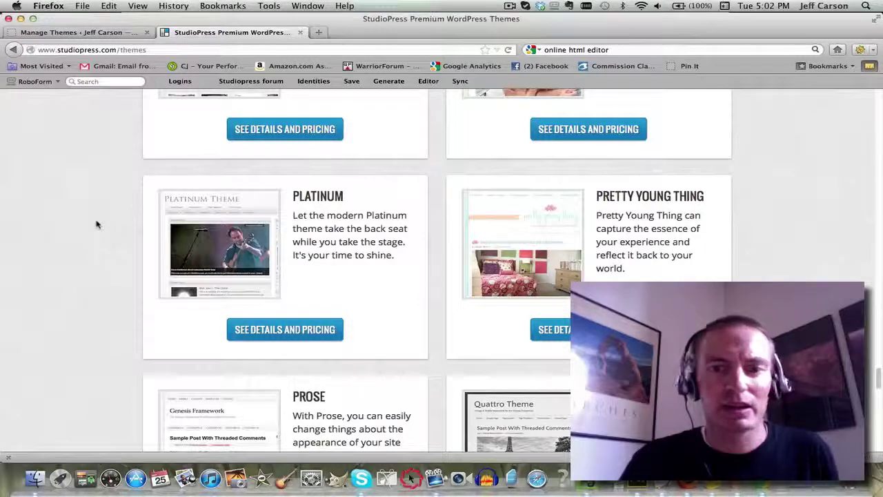
{"action": "scroll", "coordinate": [97, 224], "scroll_direction": "down", "scroll_amount": 7}
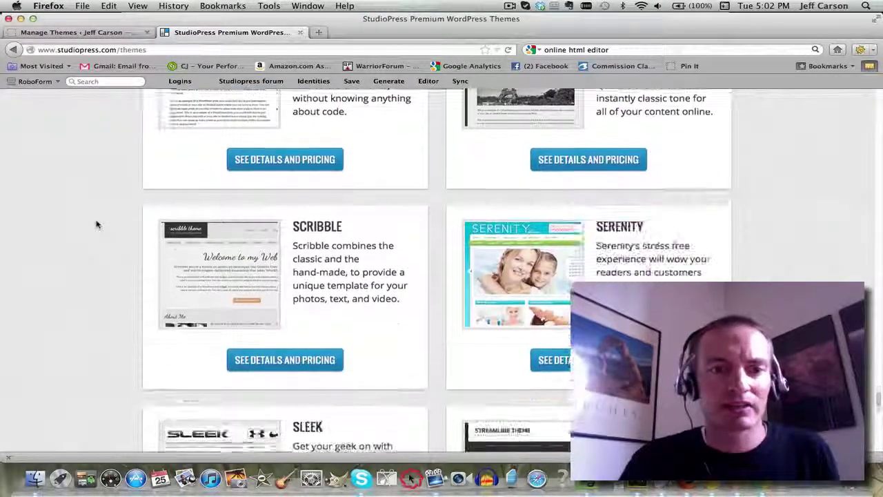
{"action": "left_click", "coordinate": [81, 32]}
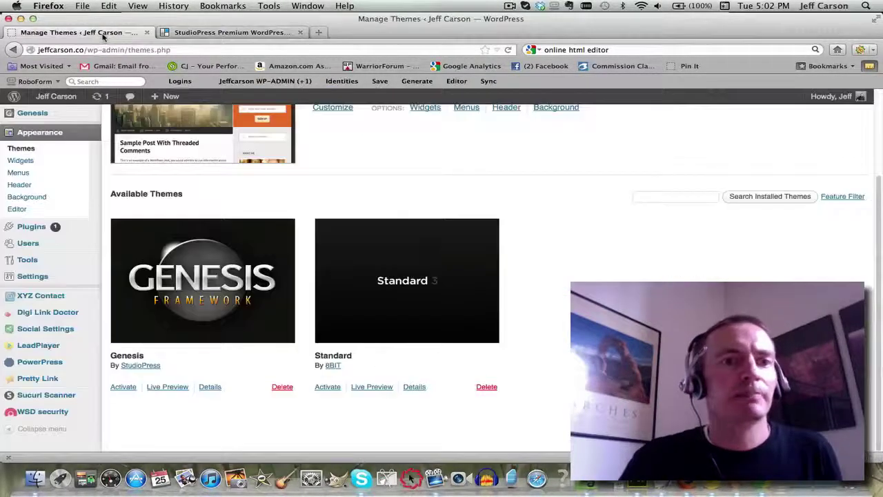
{"action": "scroll", "coordinate": [359, 194], "scroll_direction": "up", "scroll_amount": 3}
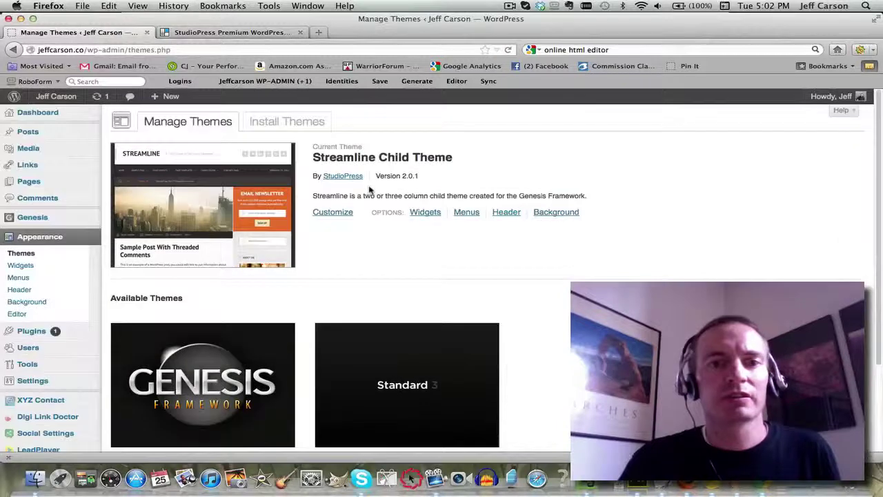
{"action": "left_click", "coordinate": [311, 123]}
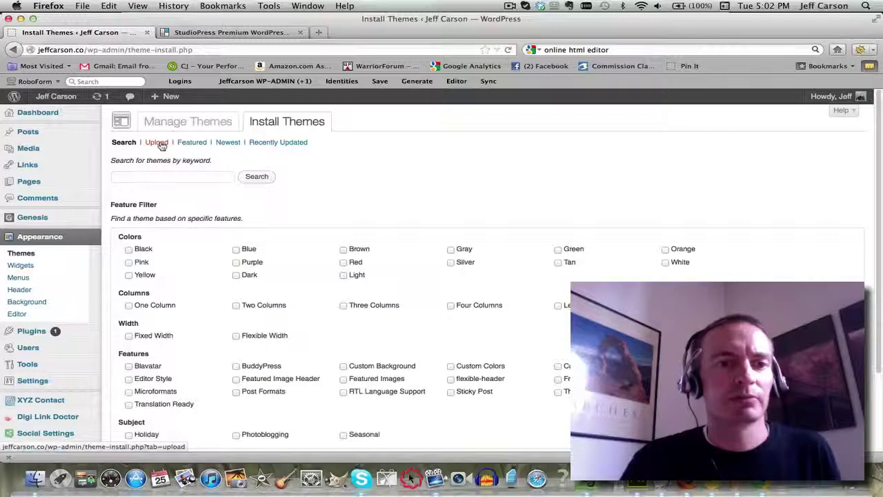
{"action": "left_click", "coordinate": [204, 130]}
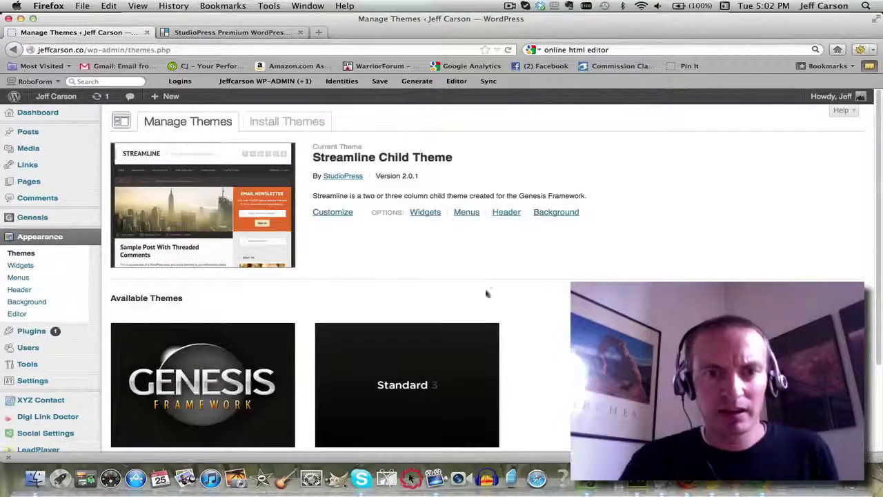
{"action": "scroll", "coordinate": [531, 309], "scroll_direction": "down", "scroll_amount": 3}
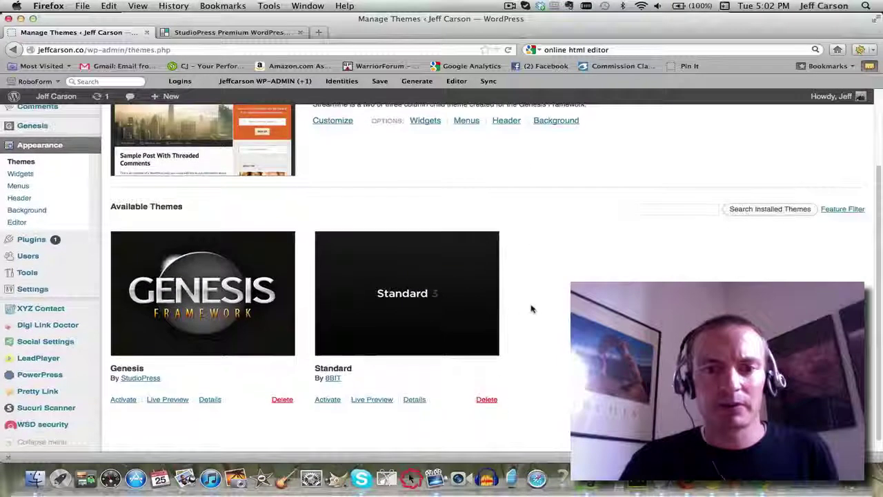
{"action": "left_click", "coordinate": [412, 278]}
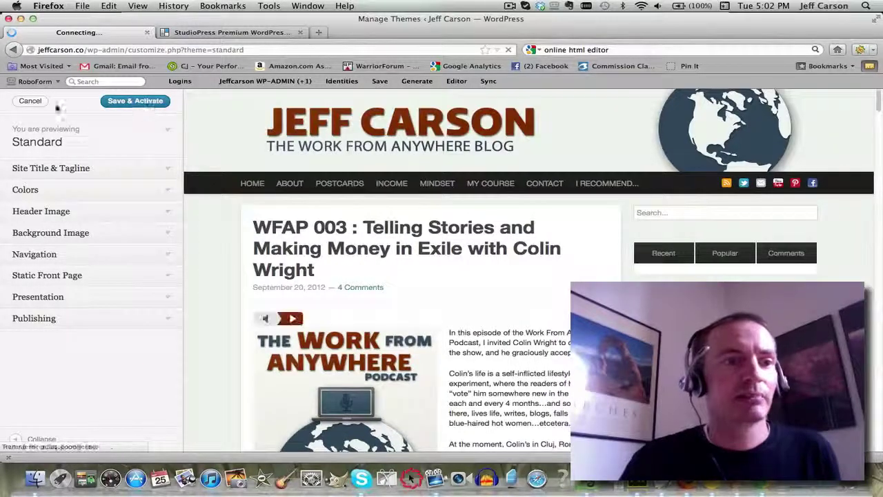
{"action": "left_click", "coordinate": [30, 101]}
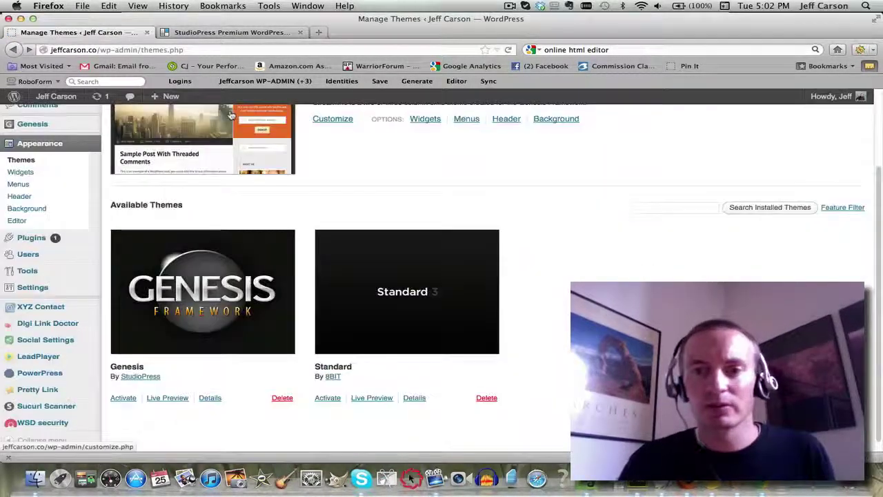
{"action": "scroll", "coordinate": [310, 173], "scroll_direction": "up", "scroll_amount": 3}
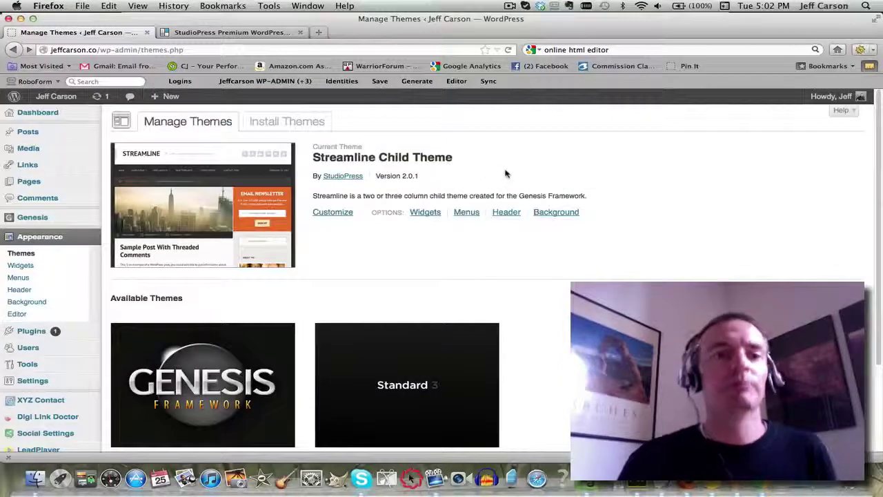